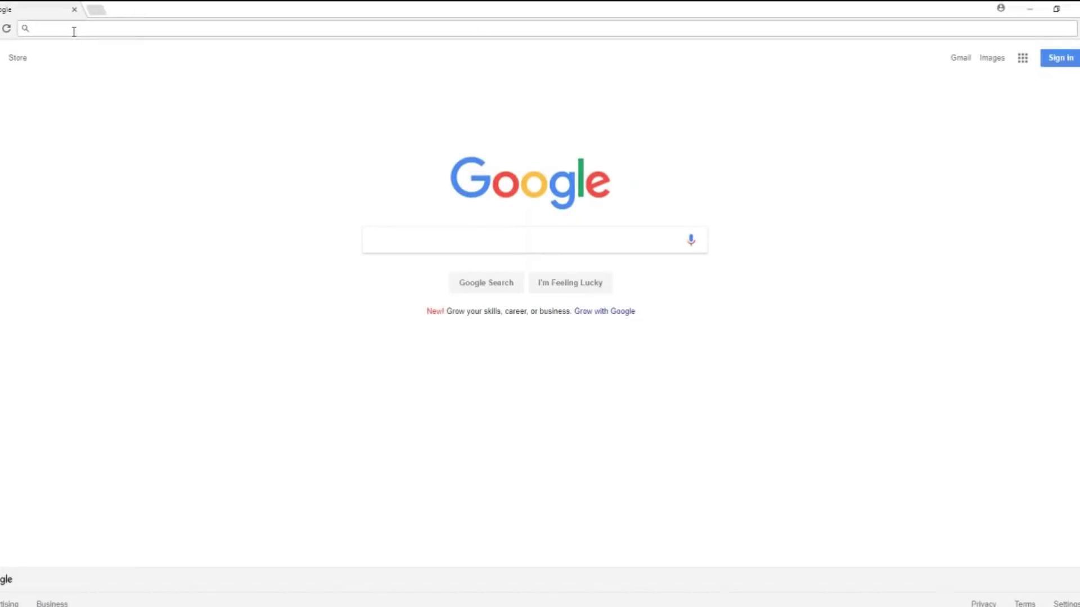
type("tplin")
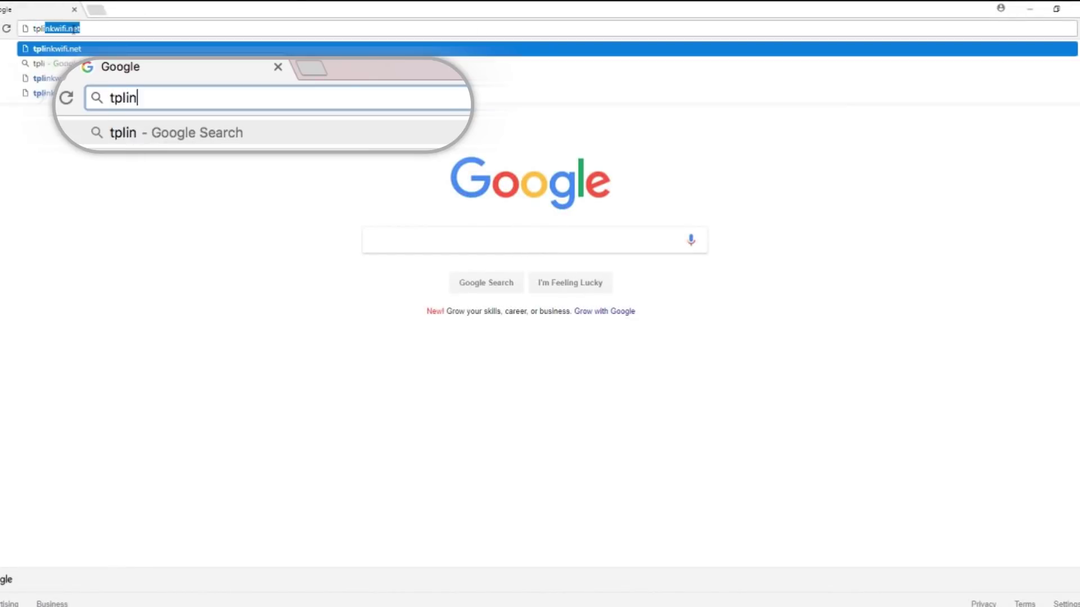
type("kwifi.net/webpages/index.1498801642916.html")
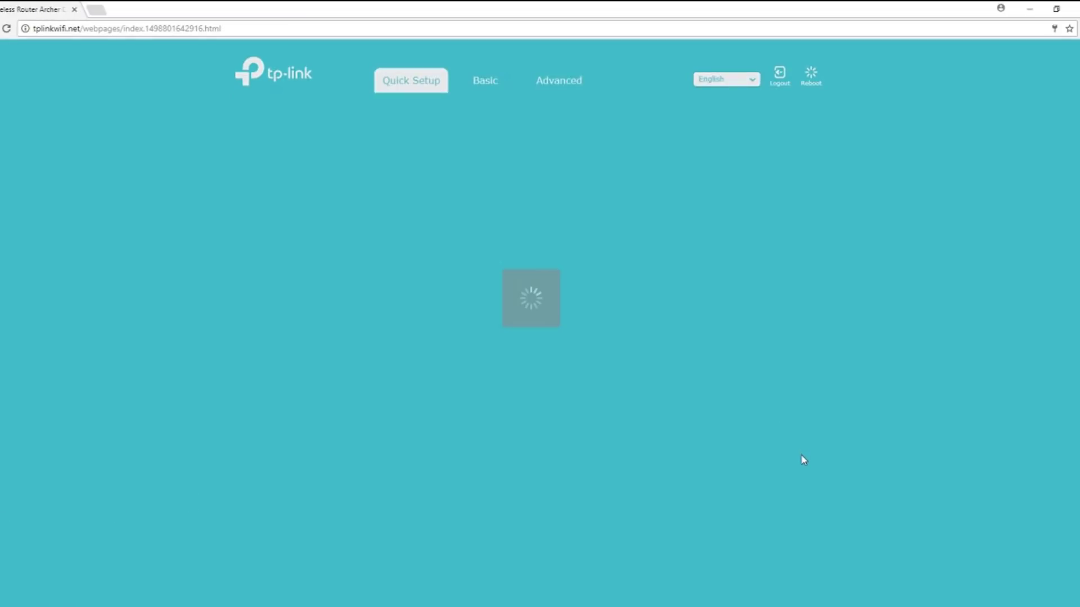
Dismiss the Tether banner and set the time zone to (GMT-08:00) Pacific Time.
left_click(814, 509)
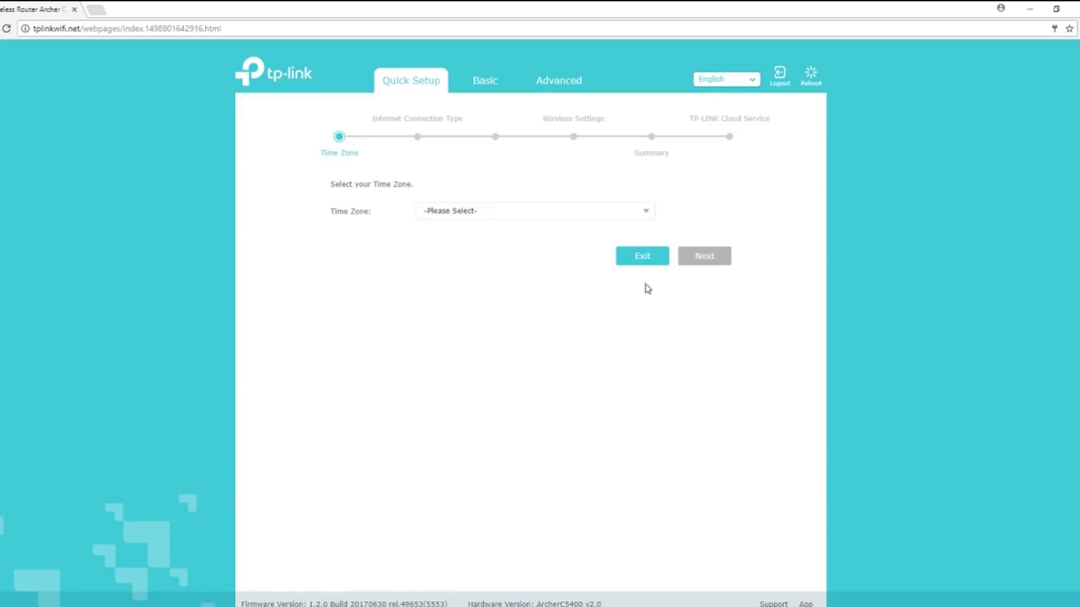
left_click(514, 211)
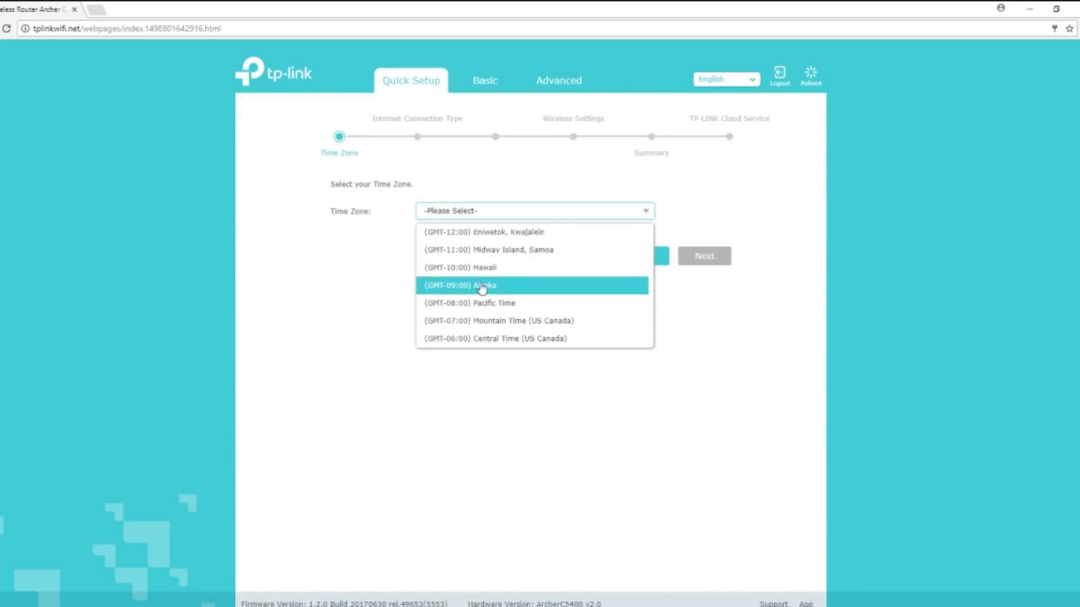
left_click(483, 302)
left_click(700, 258)
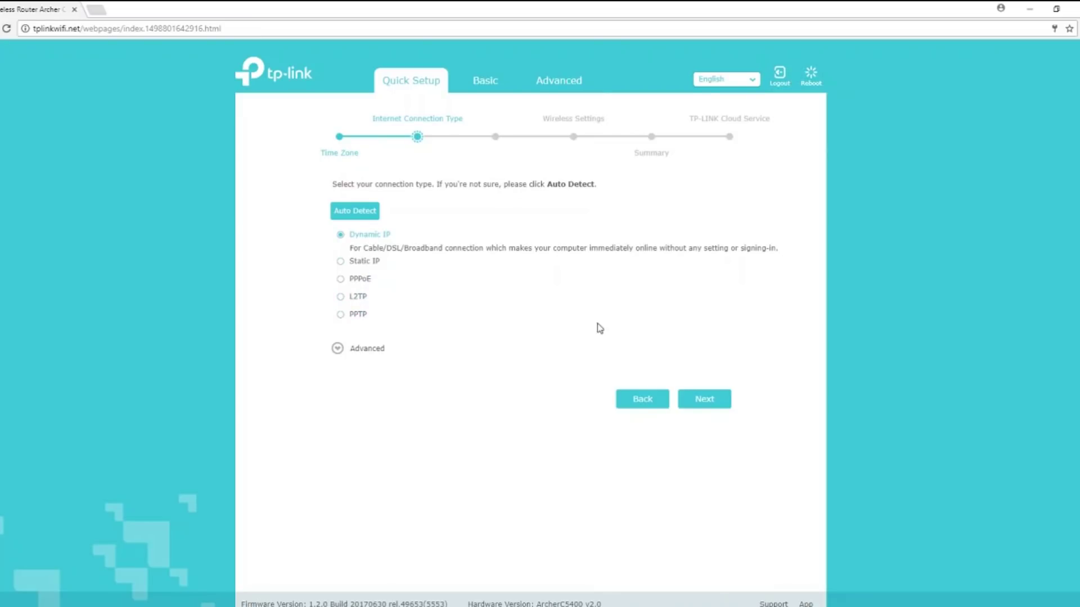
Confirm the Dynamic IP connection type and Do NOT Clone MAC Address.
left_click(703, 400)
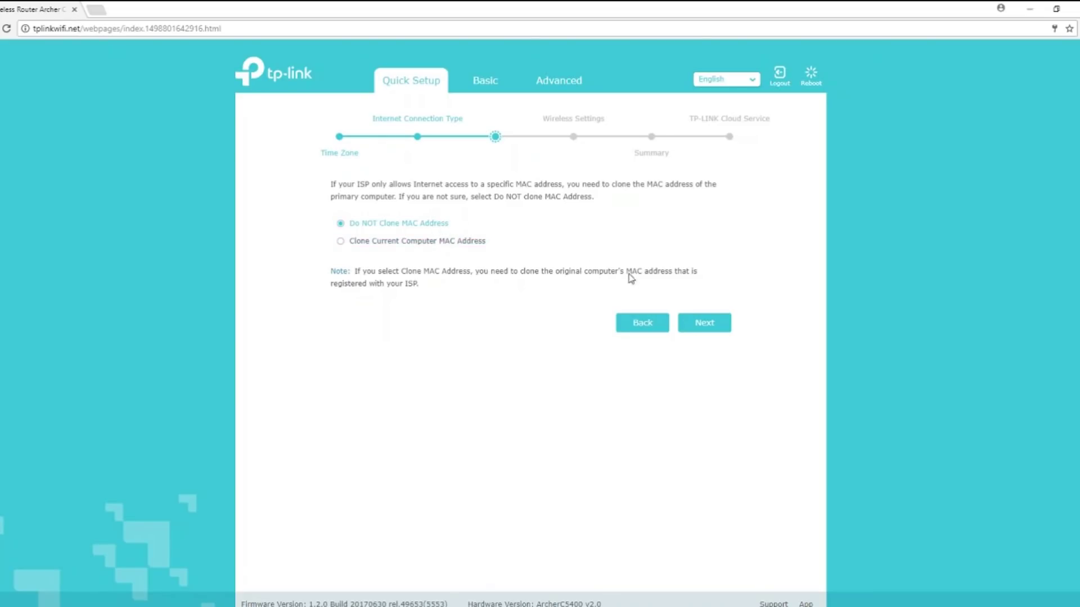
left_click(683, 322)
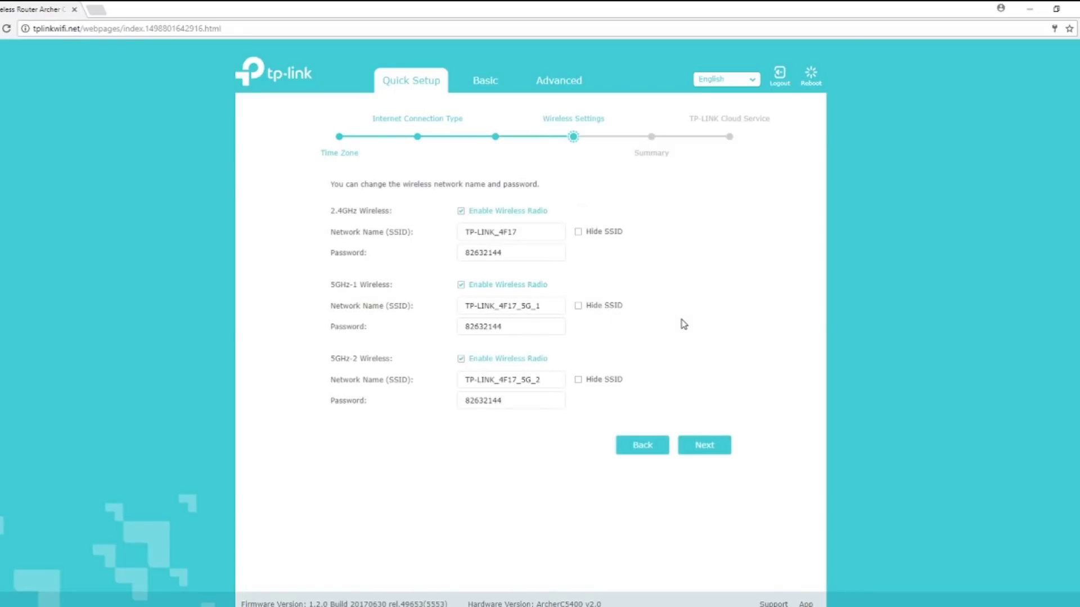
left_click_drag(519, 232, 415, 236)
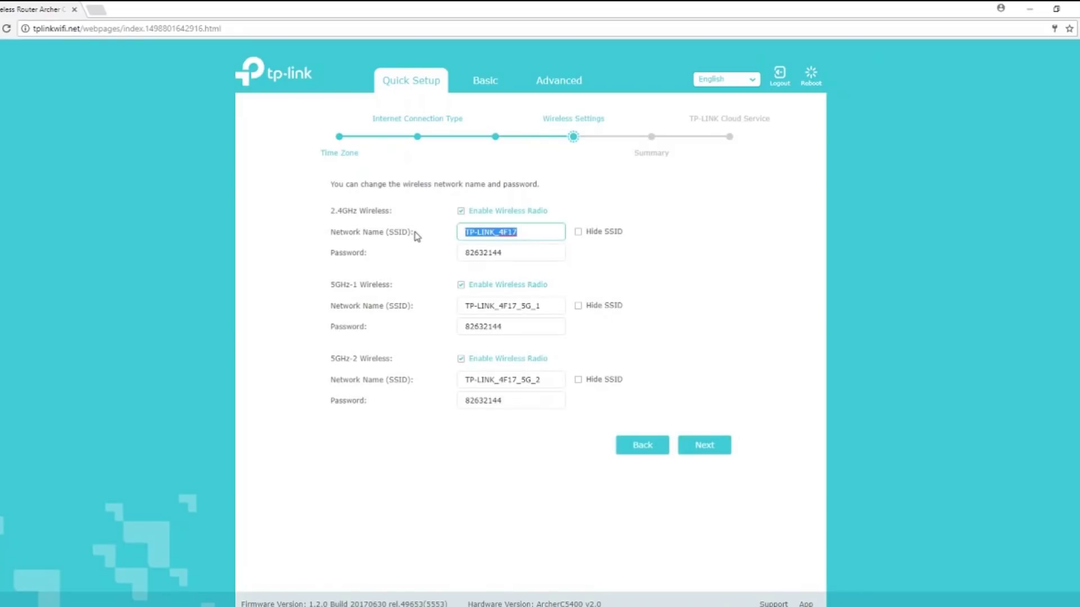
key("Tab")
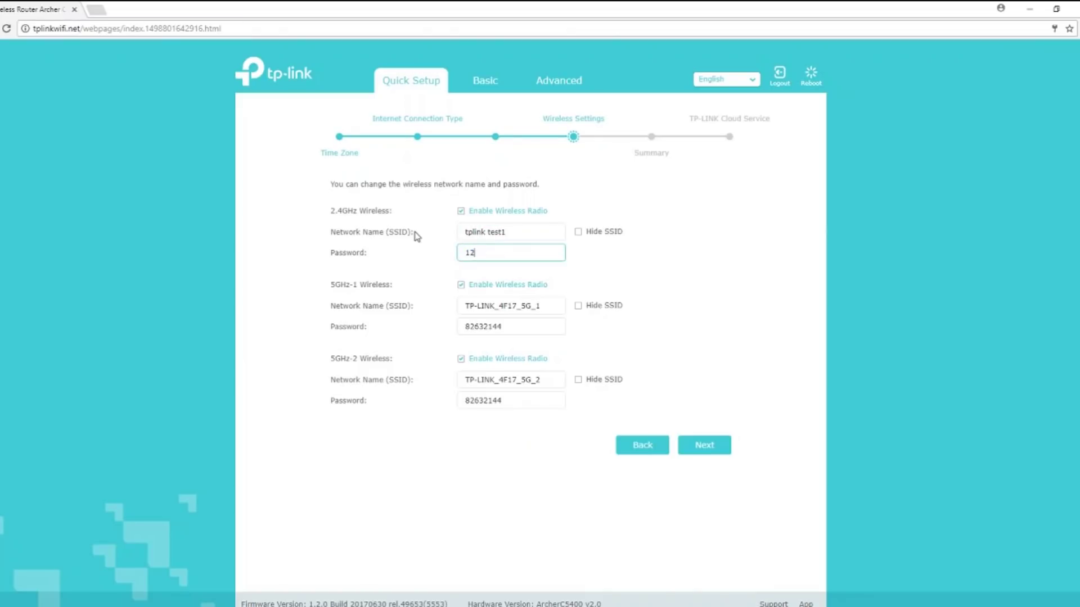
key("Tab")
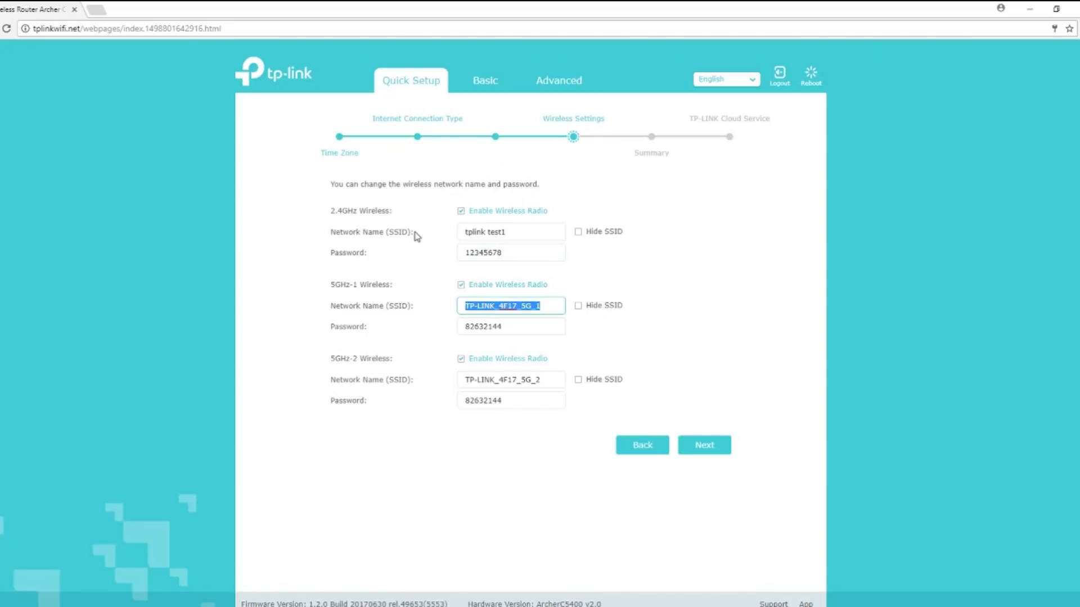
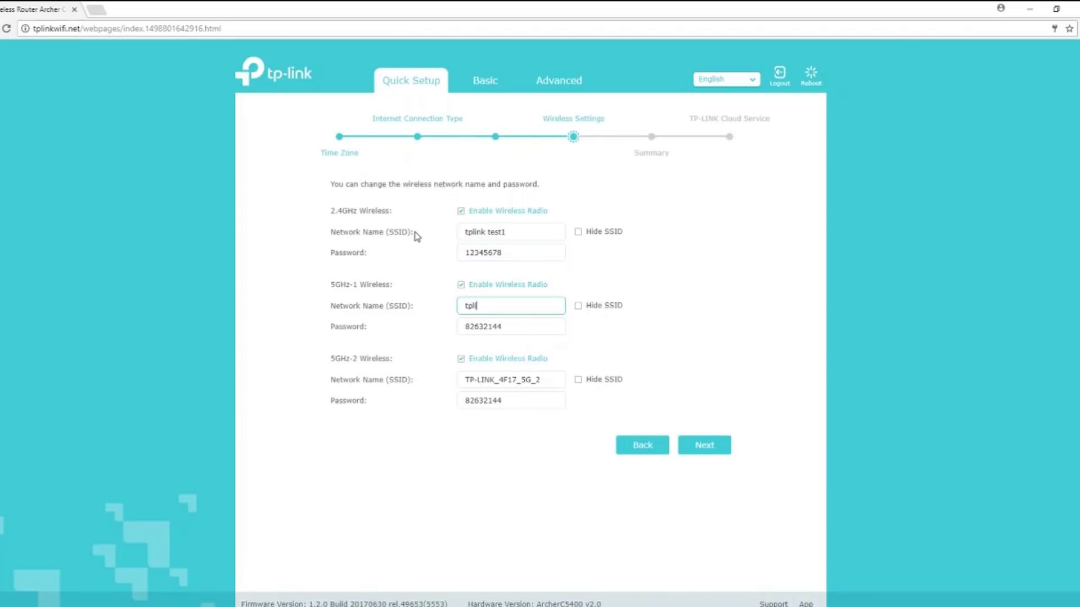
key("Tab")
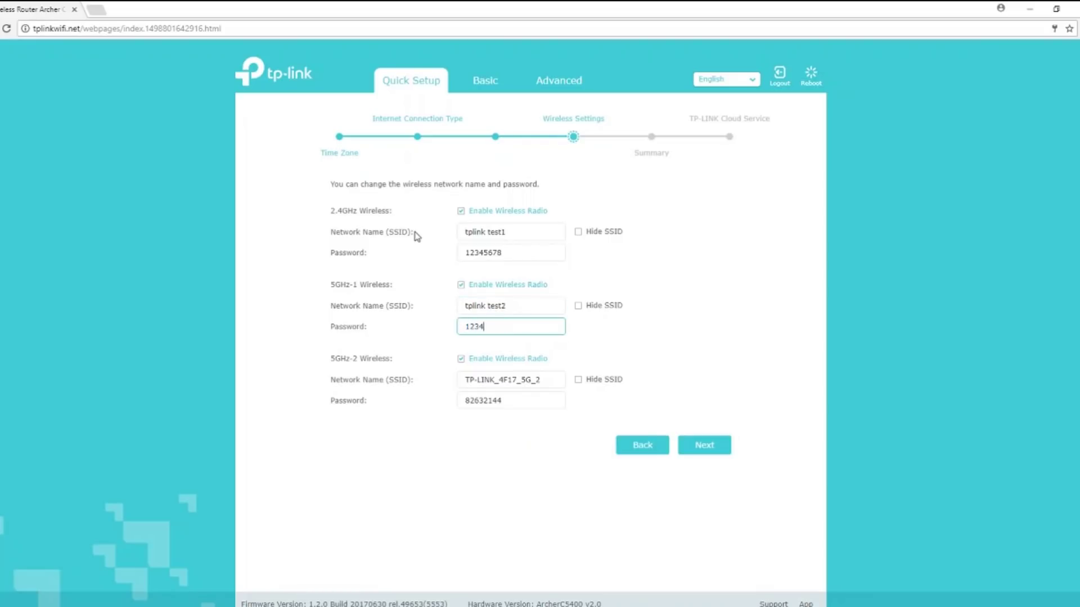
key("Tab")
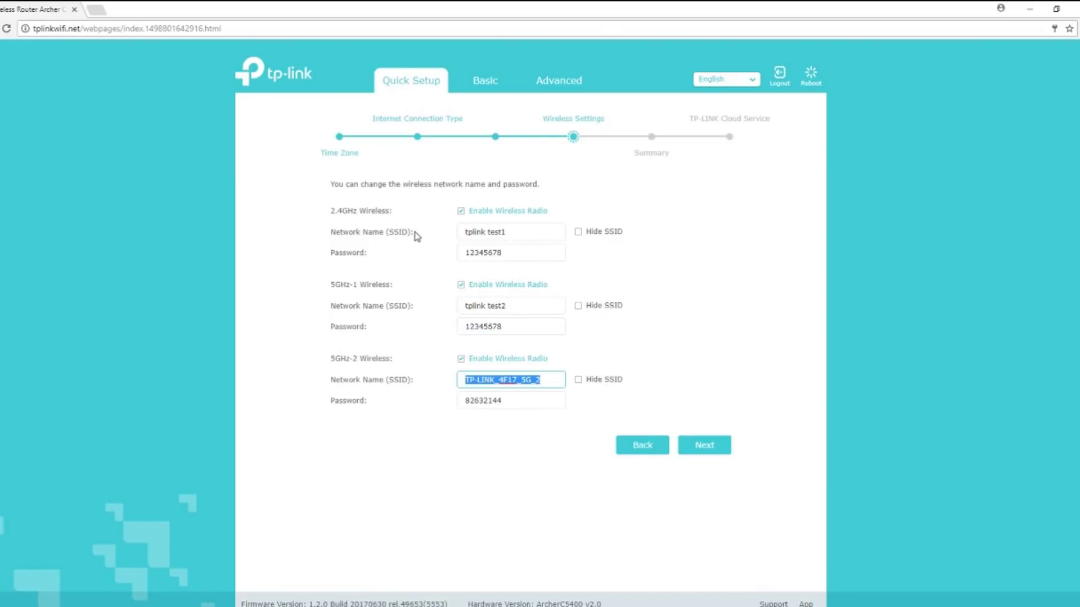
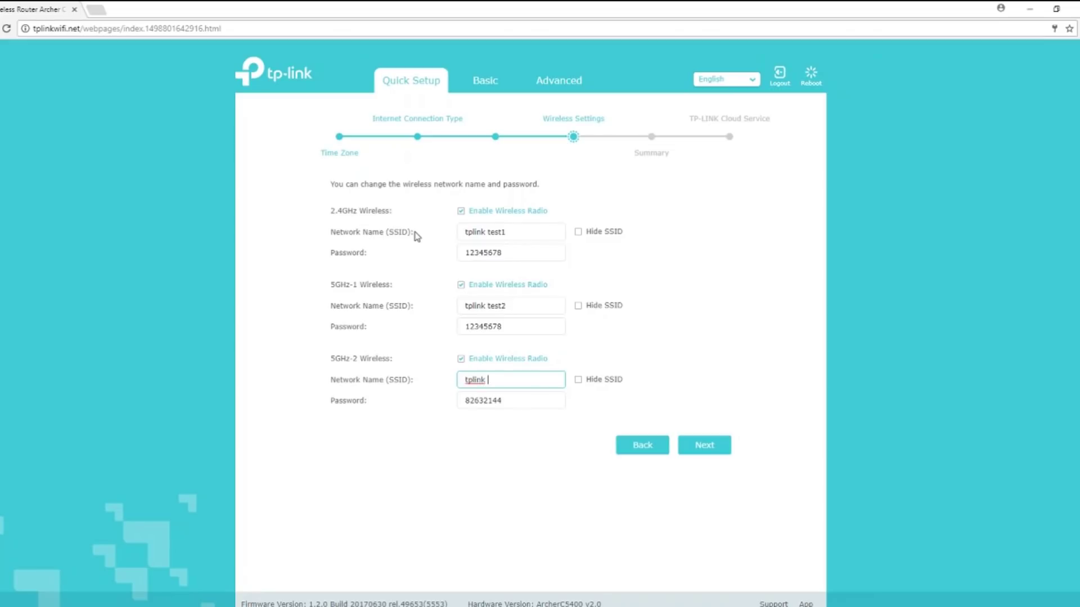
key("Tab")
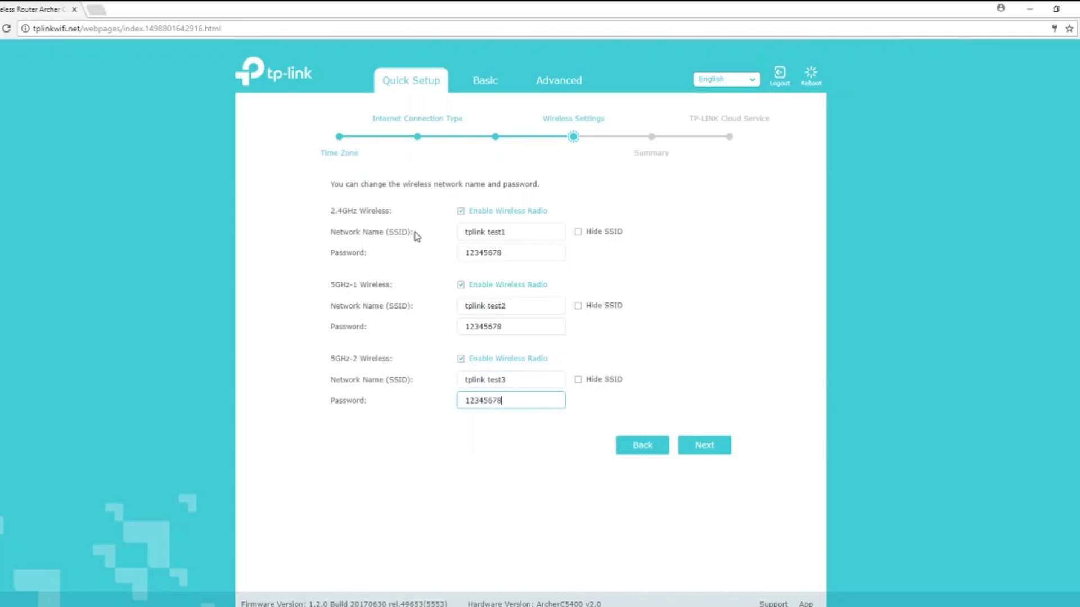
left_click(708, 445)
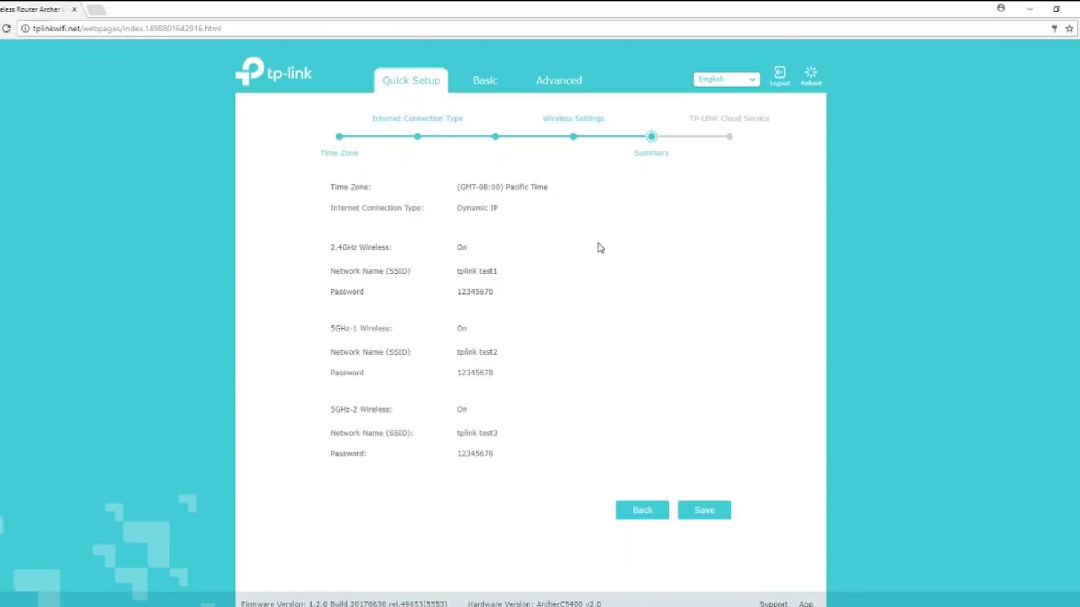
Save the Summary settings and wait for the setup to report success.
left_click(704, 511)
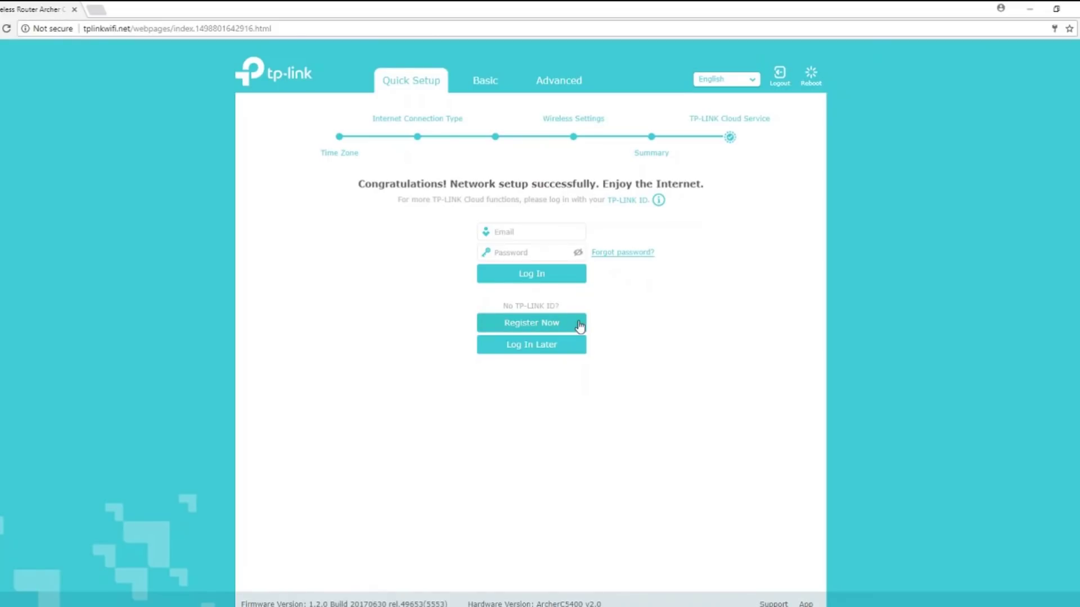
Choose Log In Later to skip the TP-LINK Cloud Service sign-in.
left_click(566, 346)
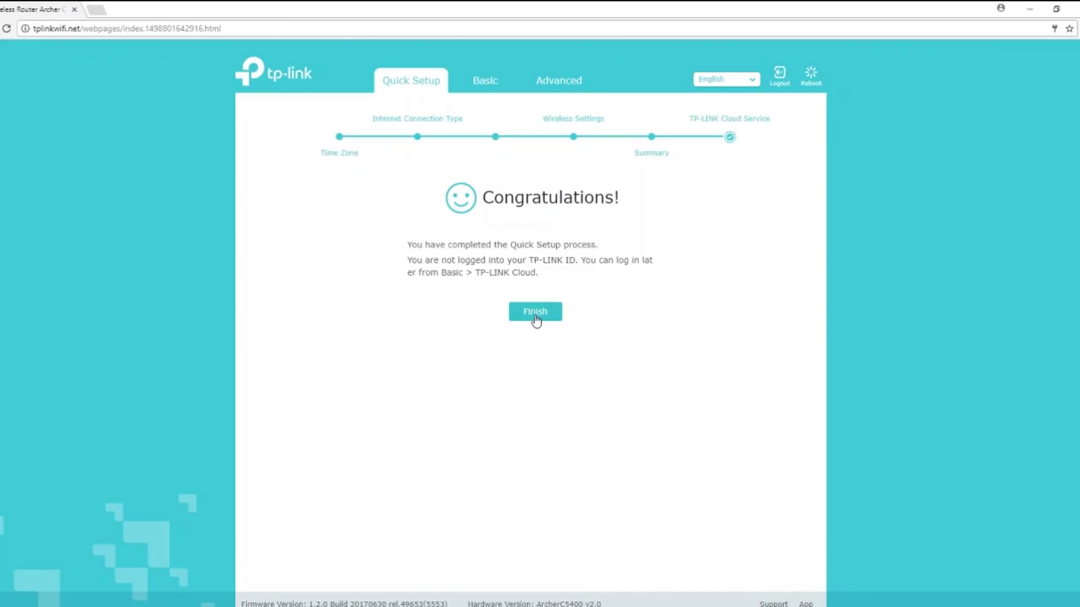
Finish Quick Setup to load the Basic Network Map page.
left_click(535, 314)
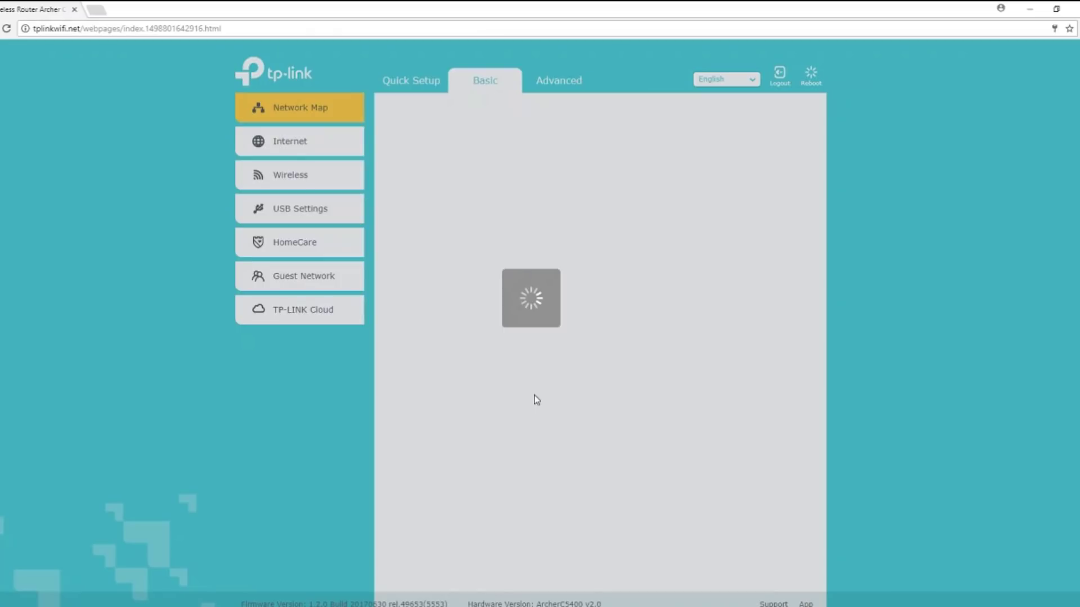